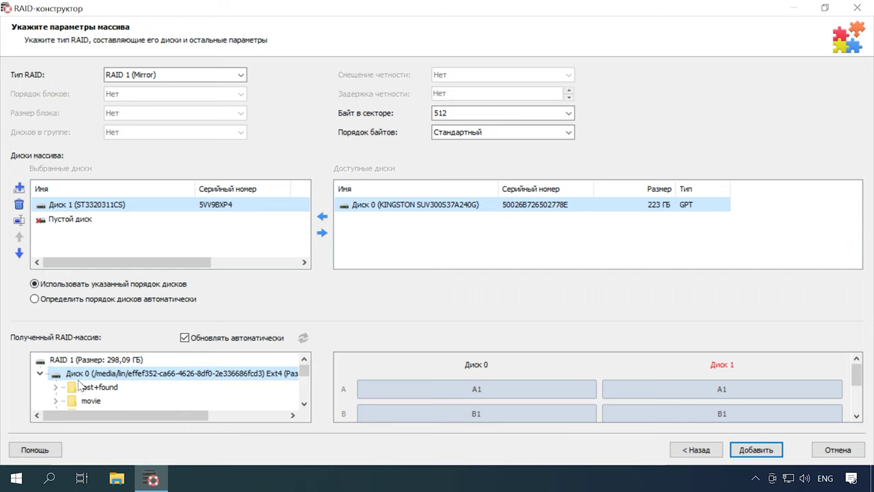
# Open physical Disk 1 (ST3320311CS) in the HEX editor
pyautogui.press('Return')
pyautogui.click(288, 331)
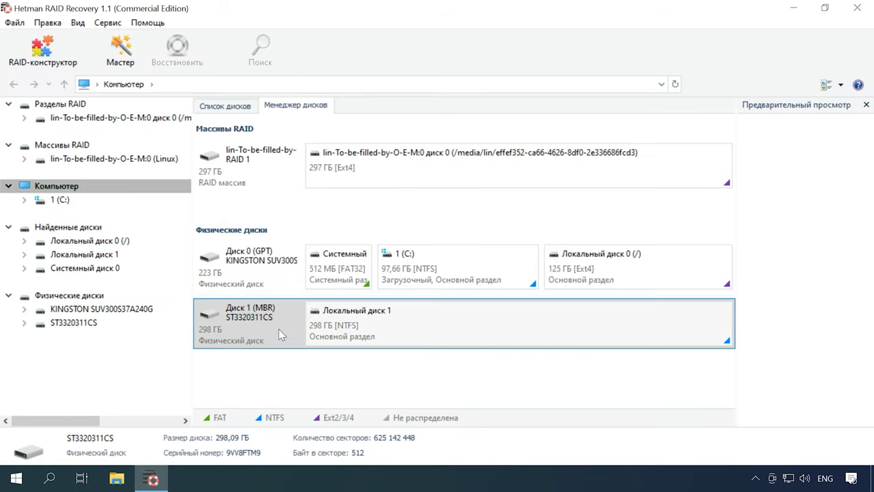
pyautogui.rightClick(279, 329)
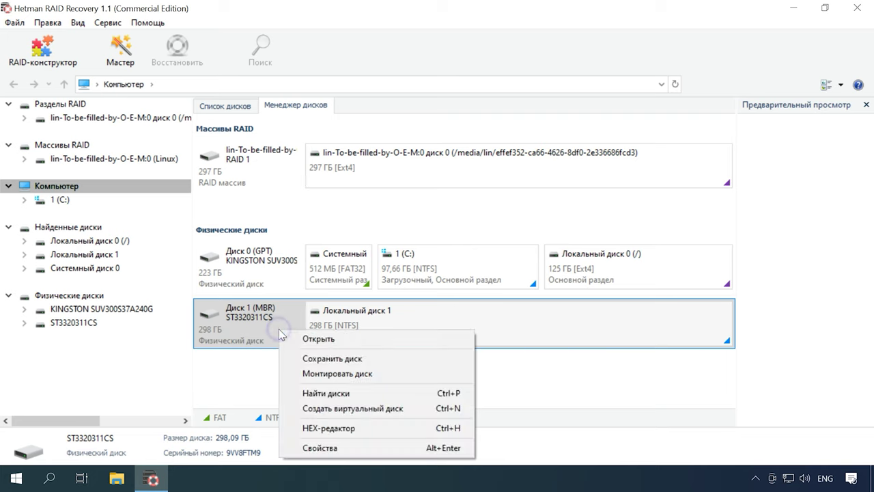
pyautogui.click(350, 429)
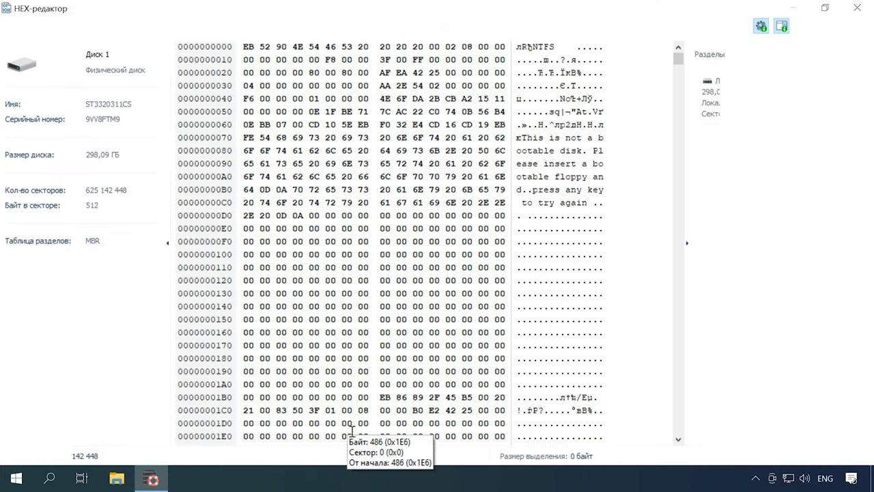
pyautogui.hotkey('ctrl', 'h')
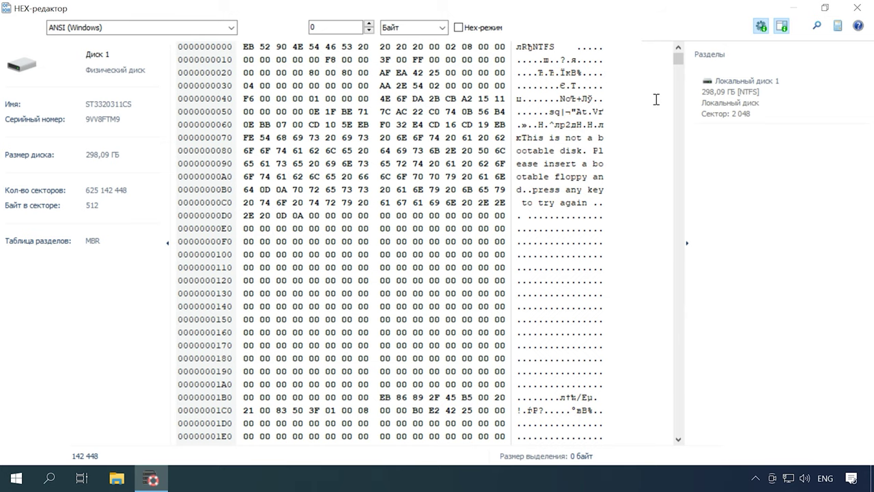
# Search Disk 1's contents downward for the text "media/lin"
pyautogui.click(818, 26)
pyautogui.write('media/lin')
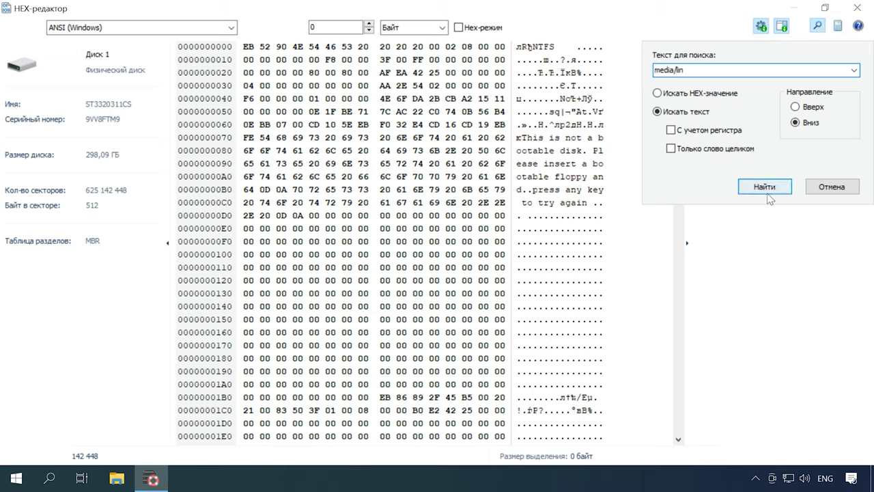
pyautogui.click(773, 192)
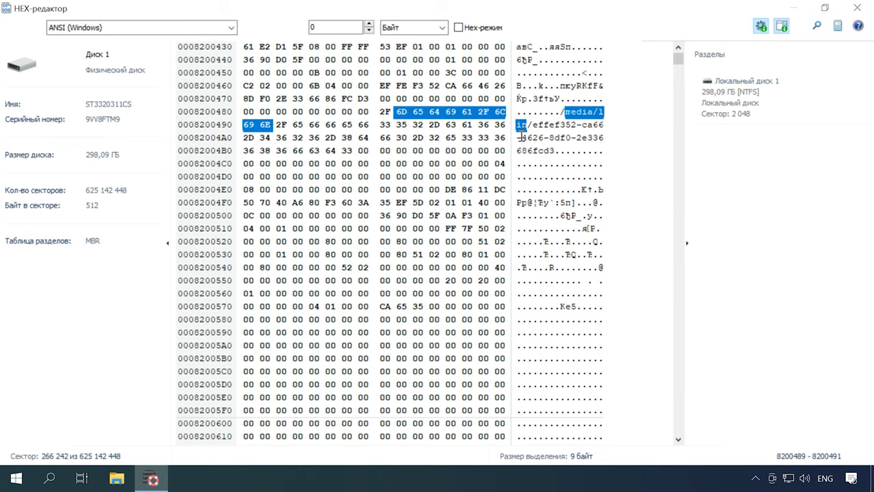
pyautogui.scroll(2, 515, 142)
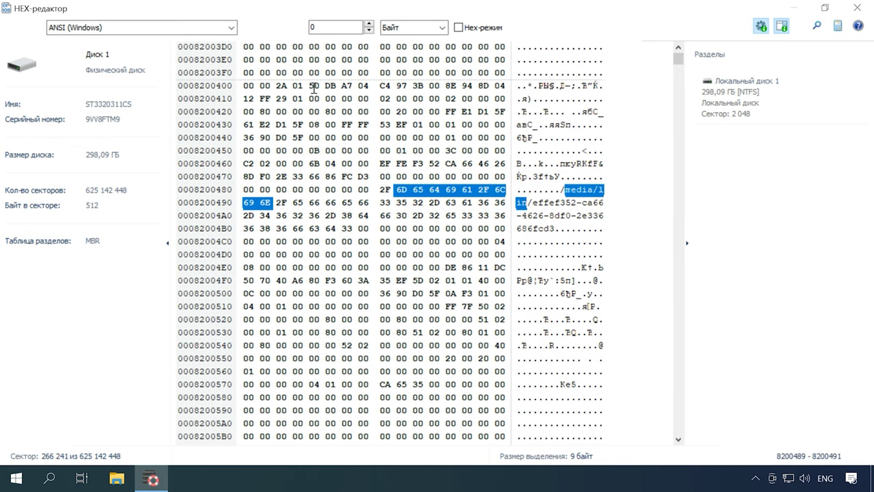
pyautogui.click(232, 86)
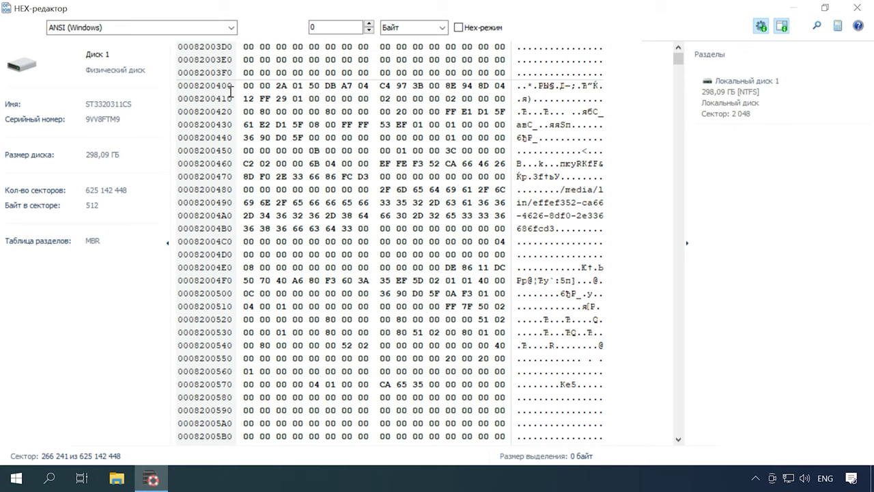
pyautogui.scroll(4, 237, 125)
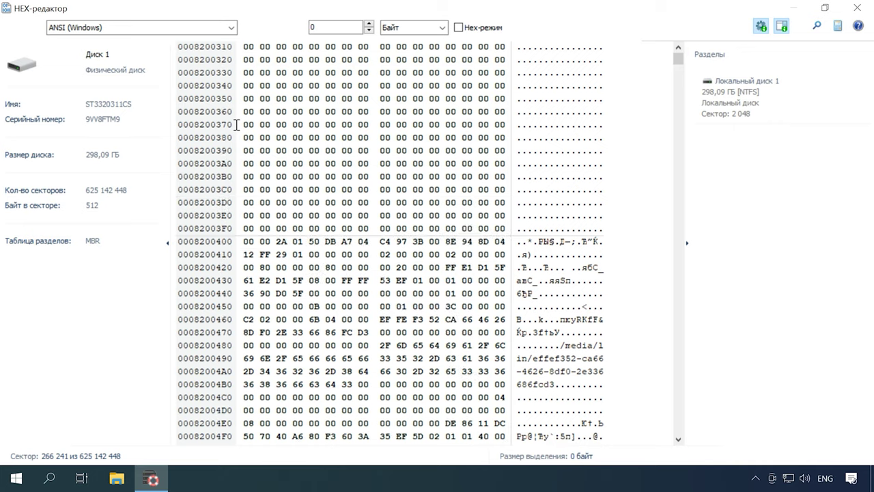
pyautogui.scroll(18, 237, 125)
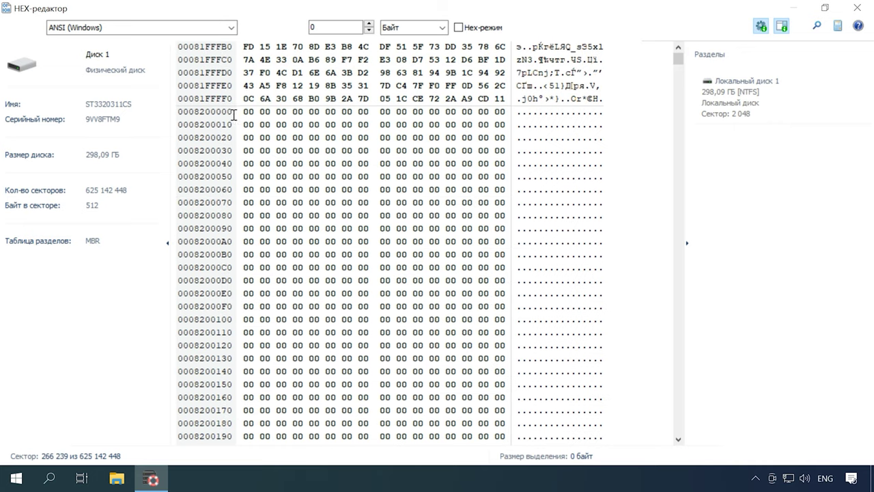
pyautogui.click(231, 110)
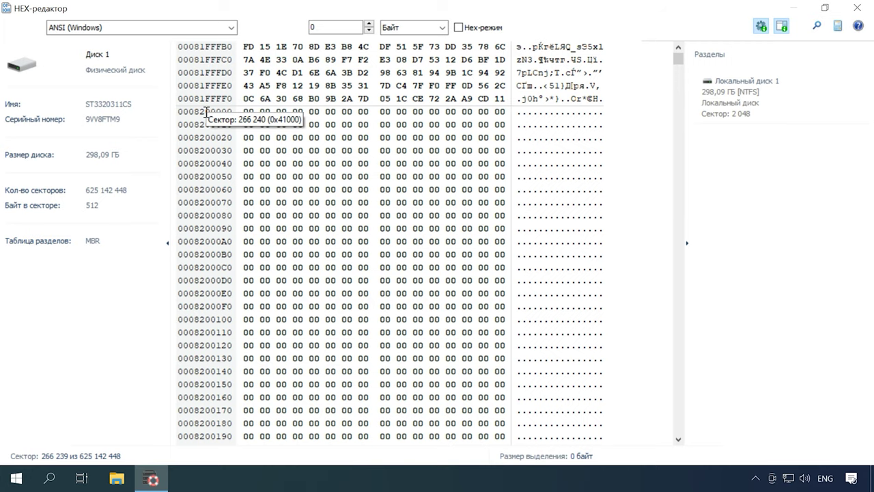
# Open the Windows Calculator in Programmer mode with hexadecimal input
pyautogui.click(16, 480)
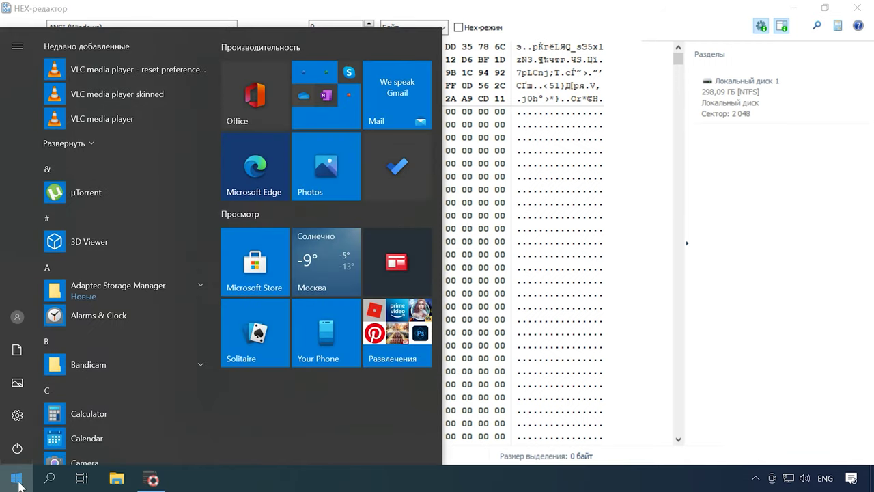
pyautogui.hotkey('alt', 'shift')
pyautogui.write('ка')
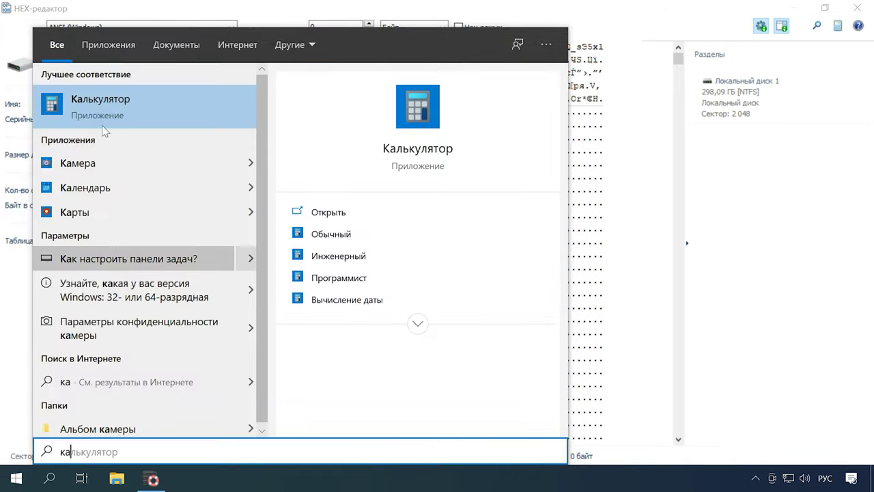
pyautogui.click(110, 111)
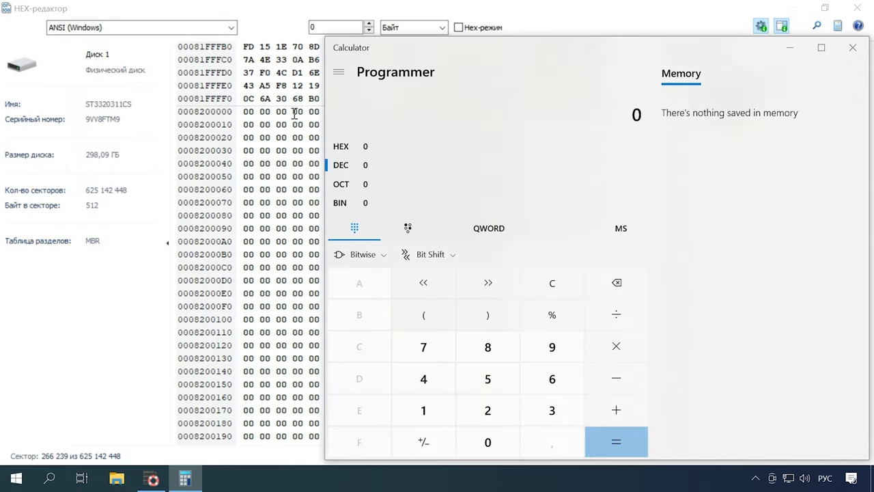
pyautogui.click(339, 72)
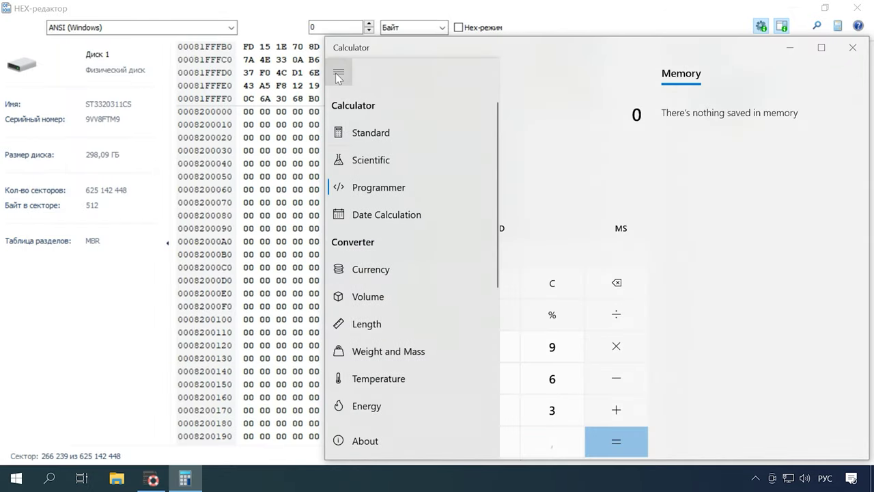
pyautogui.click(385, 192)
pyautogui.click(348, 150)
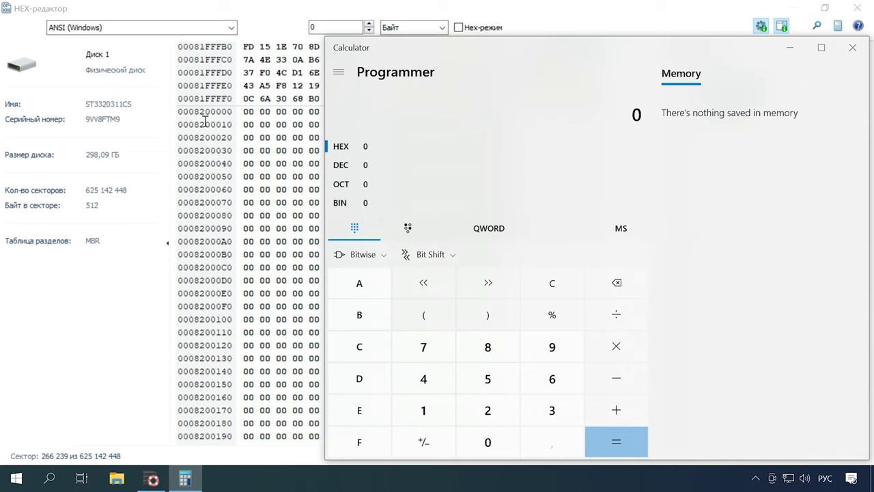
# Convert the hexadecimal address 8200000 to decimal and close the Calculator
pyautogui.click(487, 348)
pyautogui.click(489, 411)
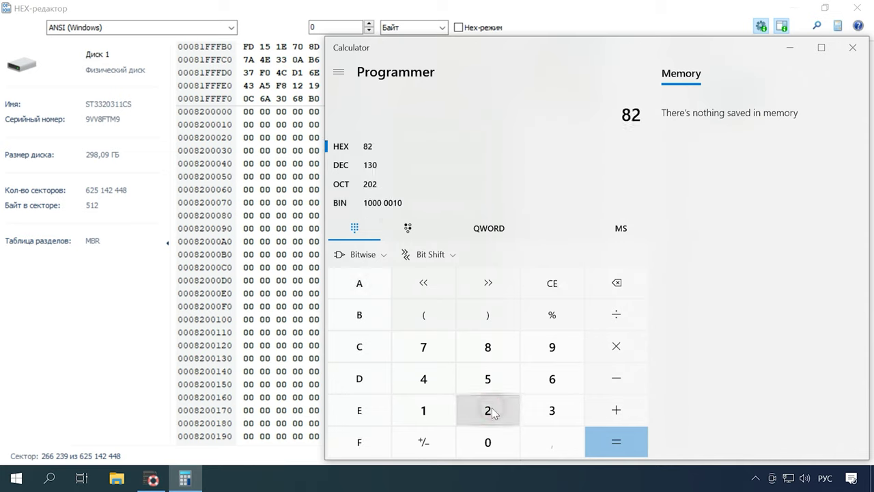
pyautogui.doubleClick(489, 444)
pyautogui.doubleClick(489, 444)
pyautogui.click(490, 444)
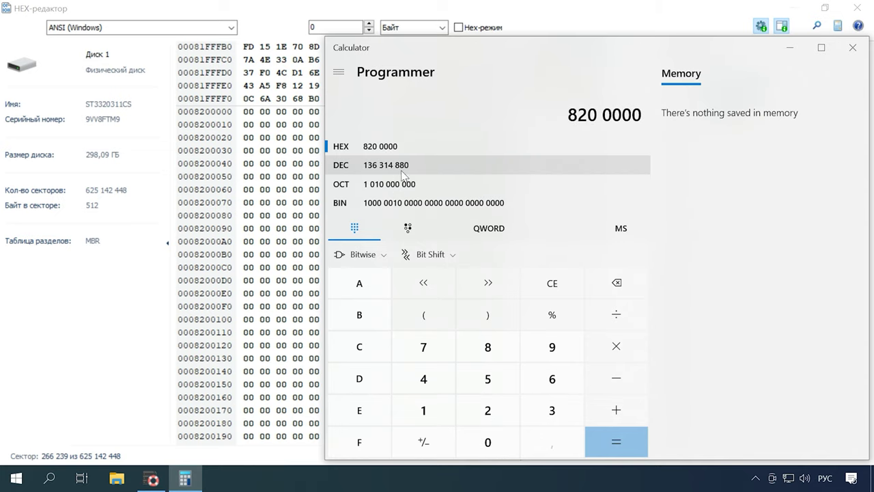
pyautogui.hotkey('alt', 'F4')
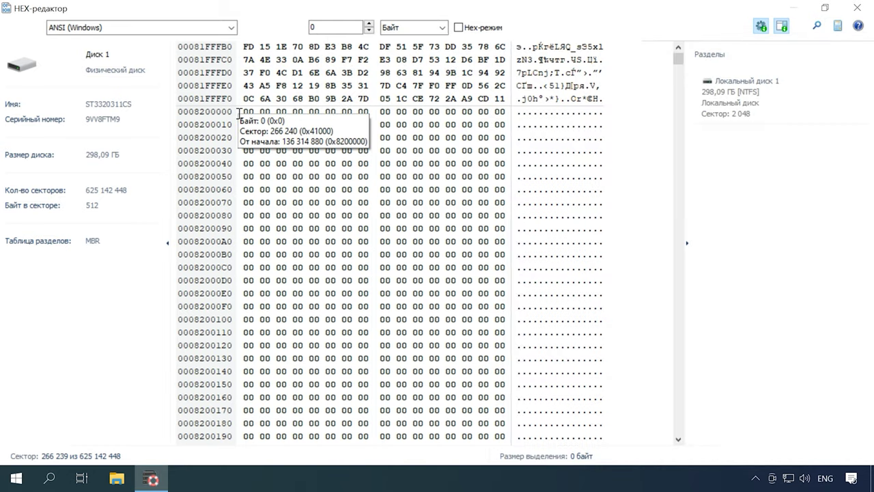
# Set Disk 1's offset to 136314880 bytes in the RAID 1 configuration and add the assembled array
pyautogui.click(245, 251)
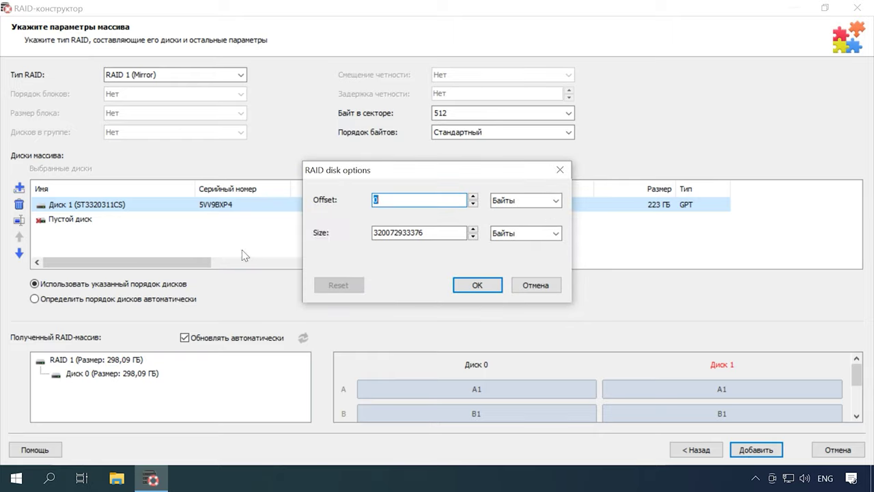
pyautogui.write('13631488')
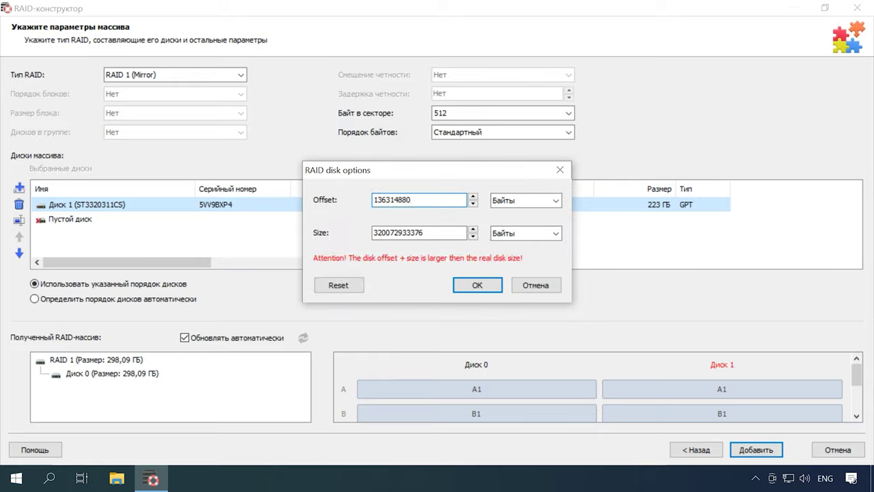
pyautogui.click(476, 284)
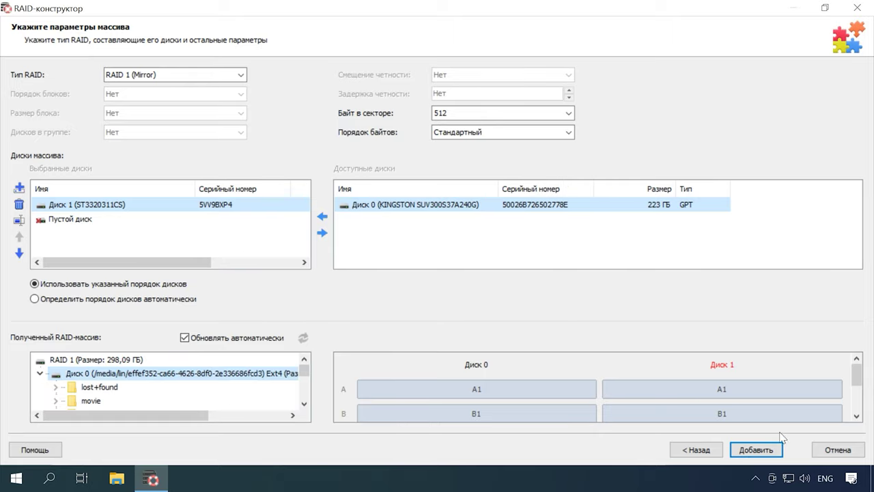
pyautogui.click(754, 450)
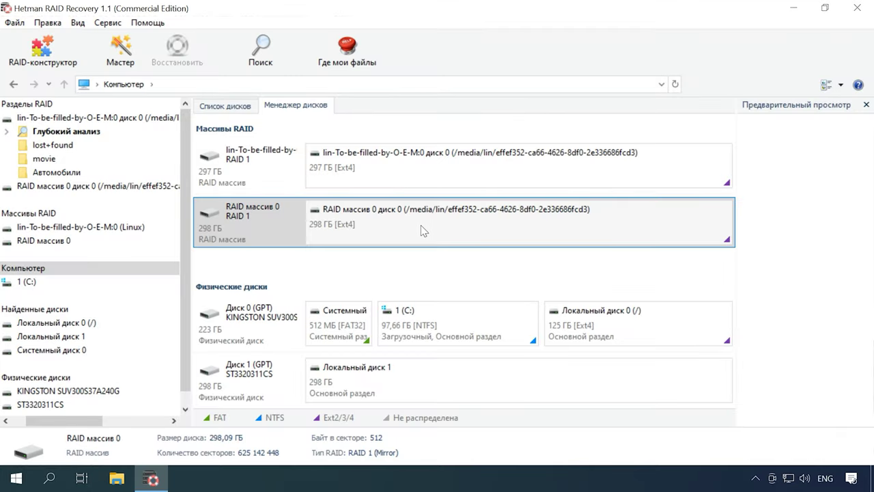
# Open the Ext4 partition of RAID массив 0, run its analysis and browse the recovered folders and images
pyautogui.rightClick(423, 231)
pyautogui.click(483, 238)
pyautogui.click(554, 392)
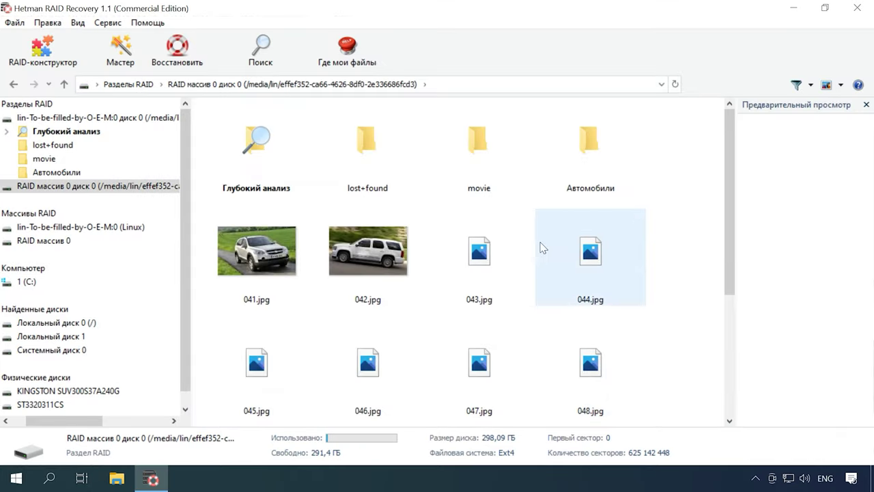
pyautogui.scroll(-3, 561, 259)
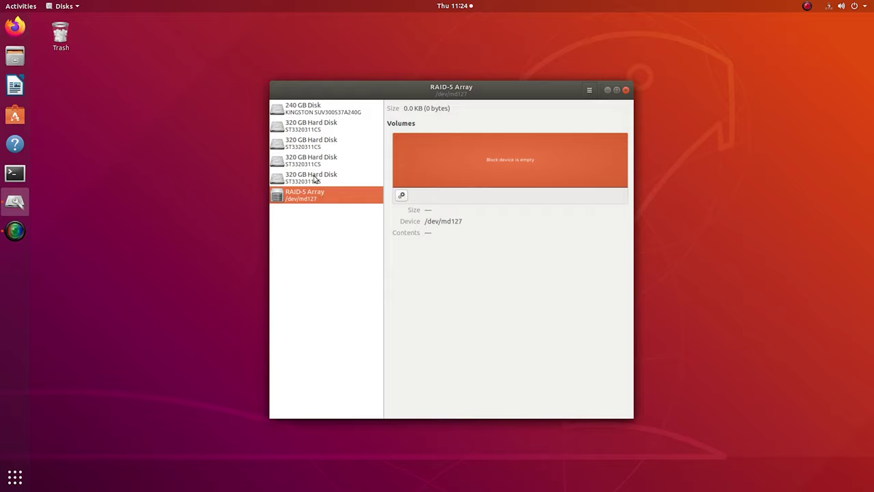
# In the Ubuntu Disks utility, examine the RAID-5 array /dev/md127, its volume options and the 320 GB member disks
pyautogui.click(401, 196)
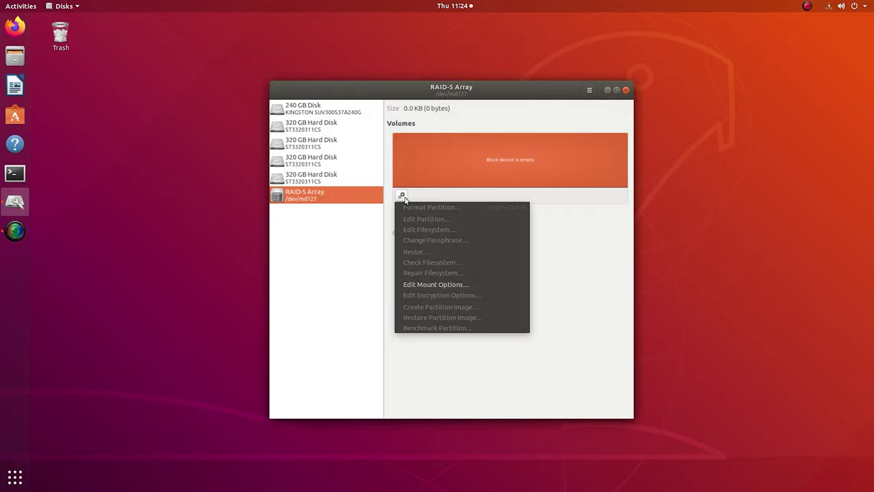
pyautogui.click(351, 195)
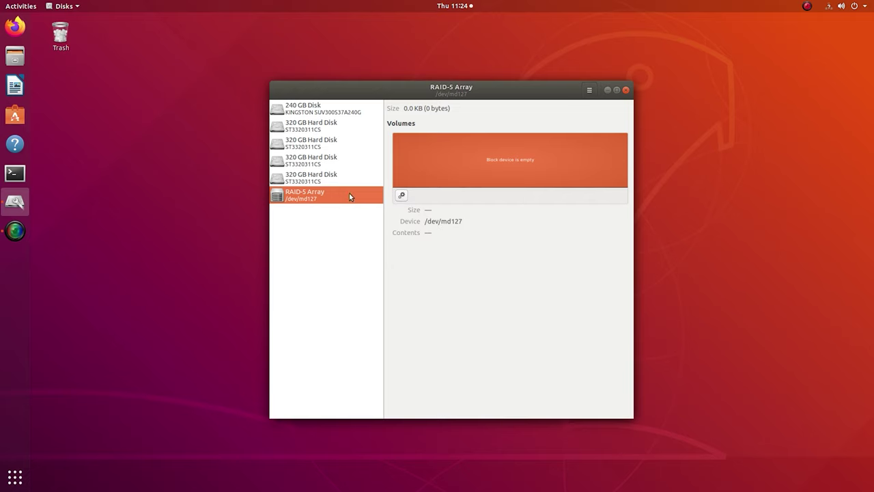
pyautogui.click(325, 179)
pyautogui.click(326, 163)
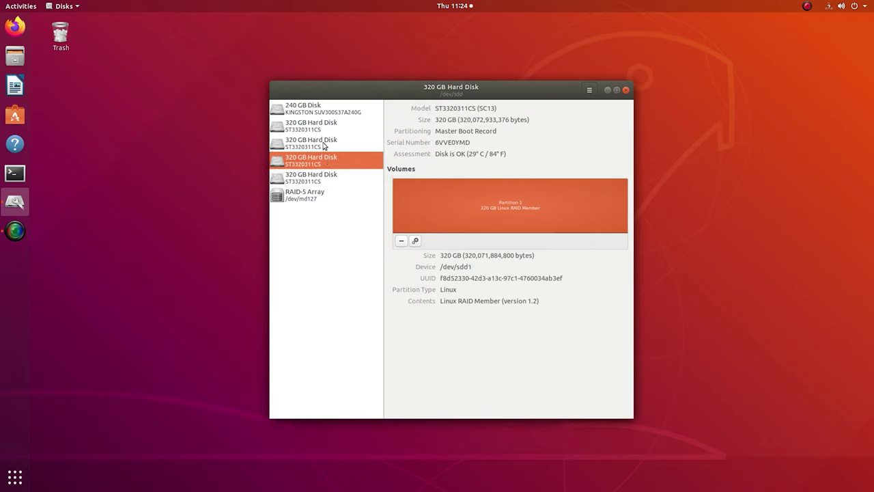
pyautogui.click(325, 145)
pyautogui.click(325, 127)
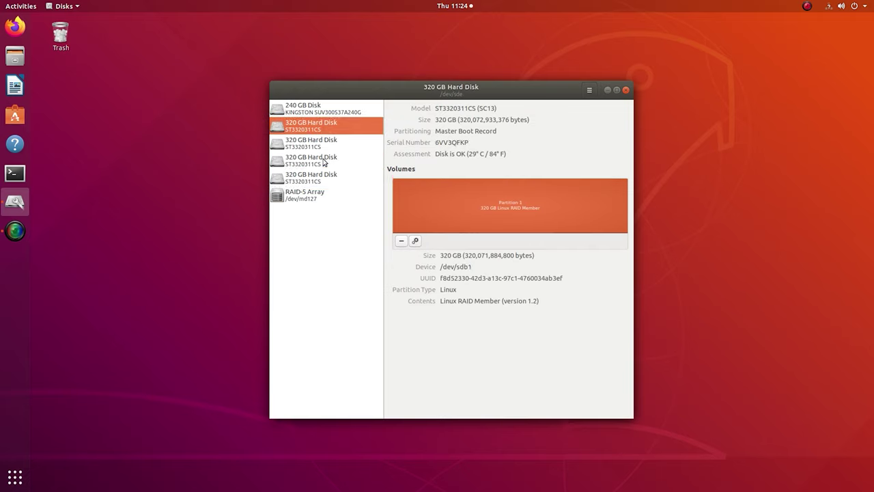
pyautogui.click(328, 199)
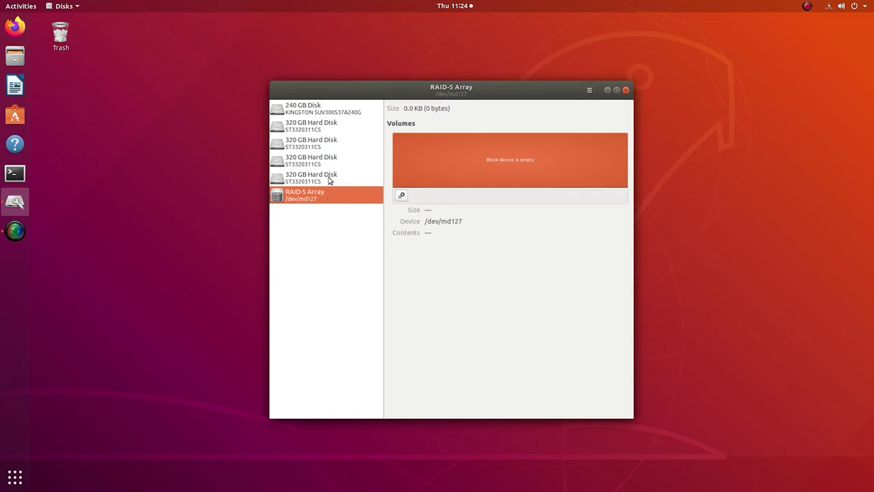
pyautogui.click(329, 178)
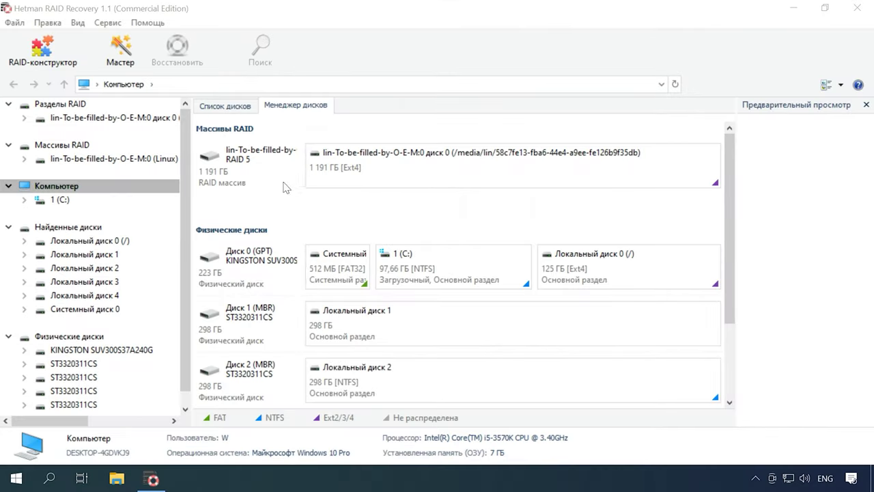
# Switch to Hetman RAID Recovery and review the RAID 5 array's type, block order, block size and member disks in its properties
pyautogui.click(280, 178)
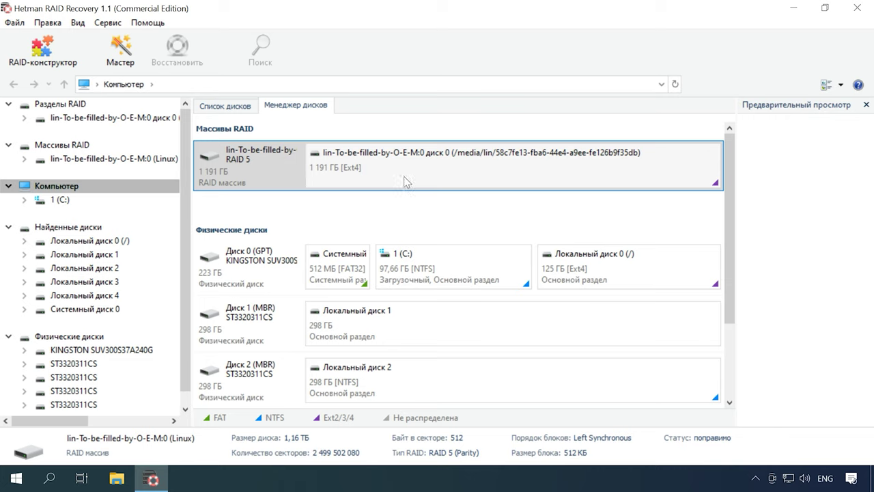
pyautogui.rightClick(380, 173)
pyautogui.click(419, 289)
pyautogui.click(364, 91)
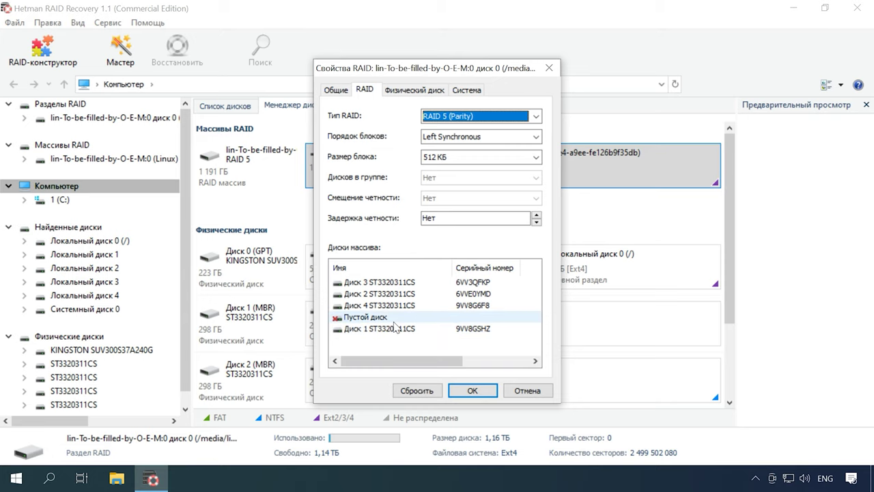
pyautogui.click(473, 391)
# Open the RAID 5 array's Ext4 partition and run a quick scan (Быстрое сканирование) on it
pyautogui.rightClick(435, 175)
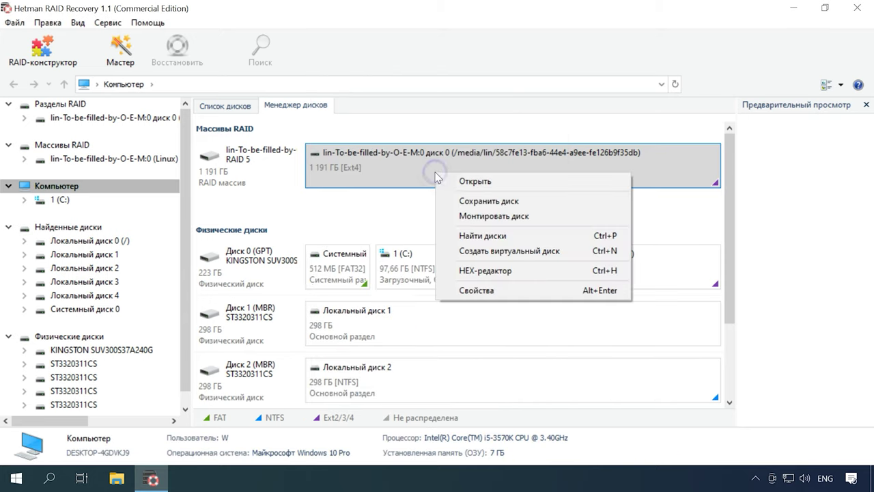
pyautogui.click(494, 185)
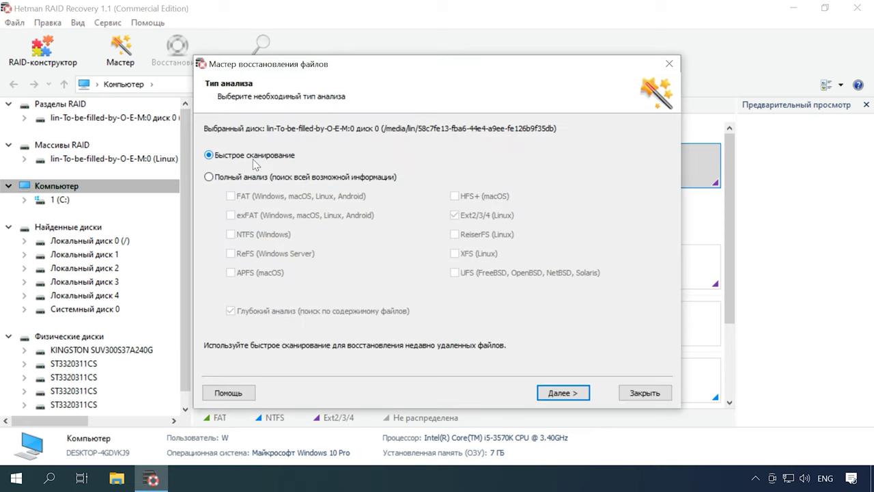
pyautogui.click(564, 395)
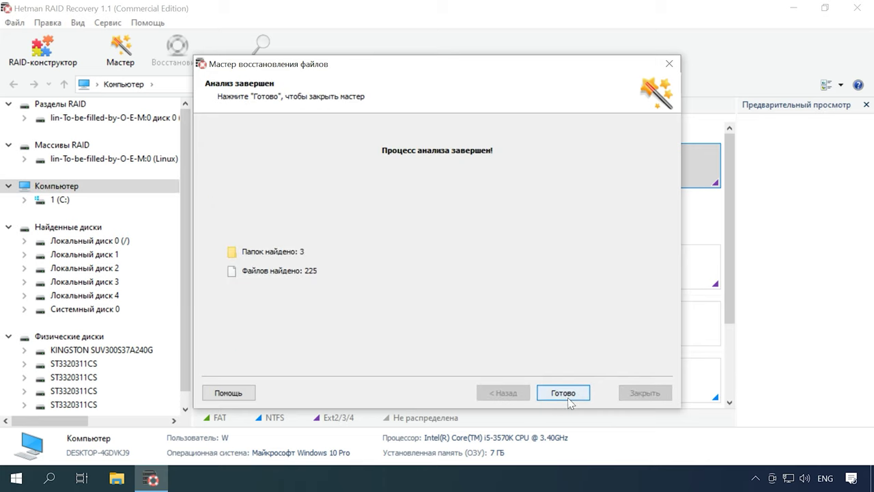
pyautogui.click(564, 394)
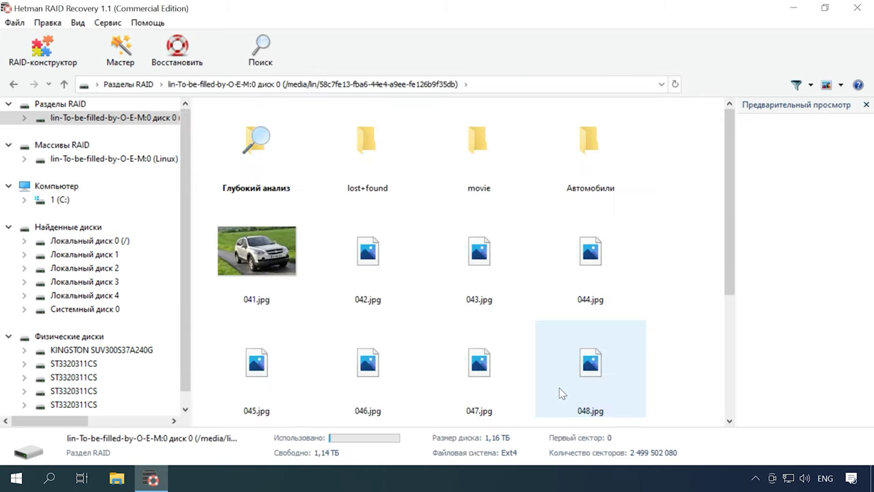
# Look through the scanned partition's root files and the contents of its Автомобили and movie folders
pyautogui.scroll(-3, 702, 293)
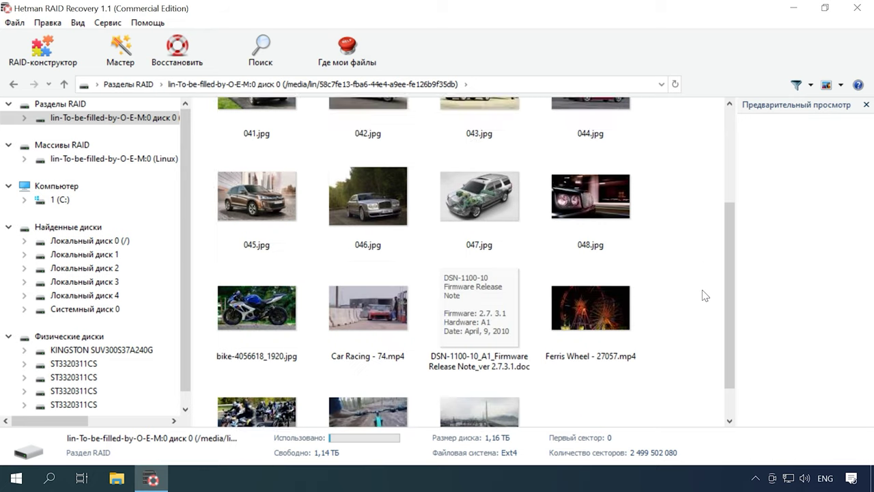
pyautogui.scroll(3, 705, 296)
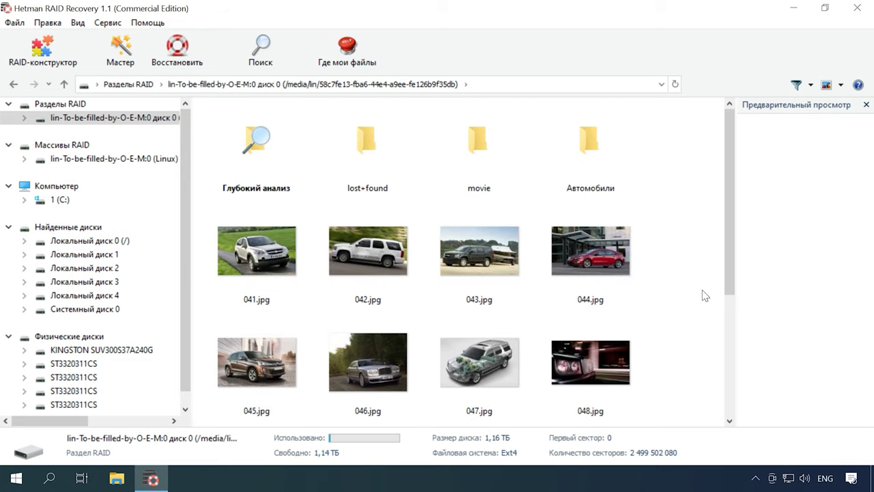
pyautogui.doubleClick(602, 174)
pyautogui.moveTo(730, 116); pyautogui.dragTo(704, 102)
pyautogui.click(63, 84)
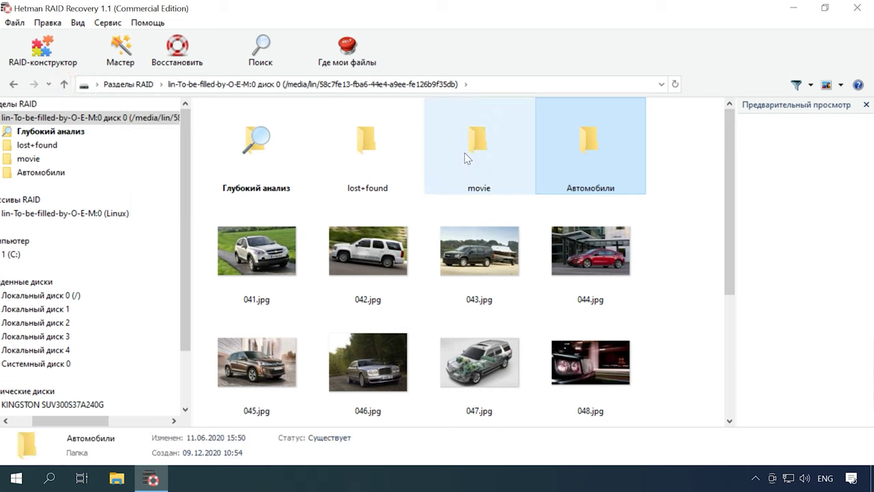
pyautogui.doubleClick(479, 141)
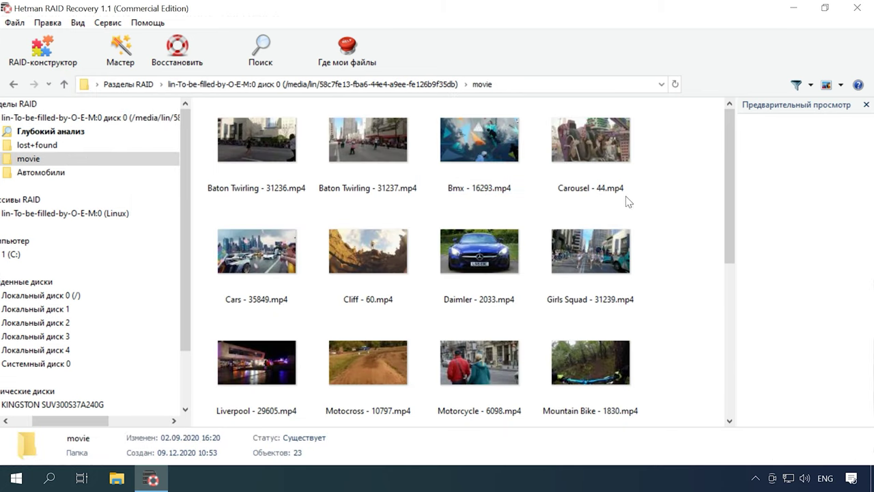
pyautogui.click(63, 84)
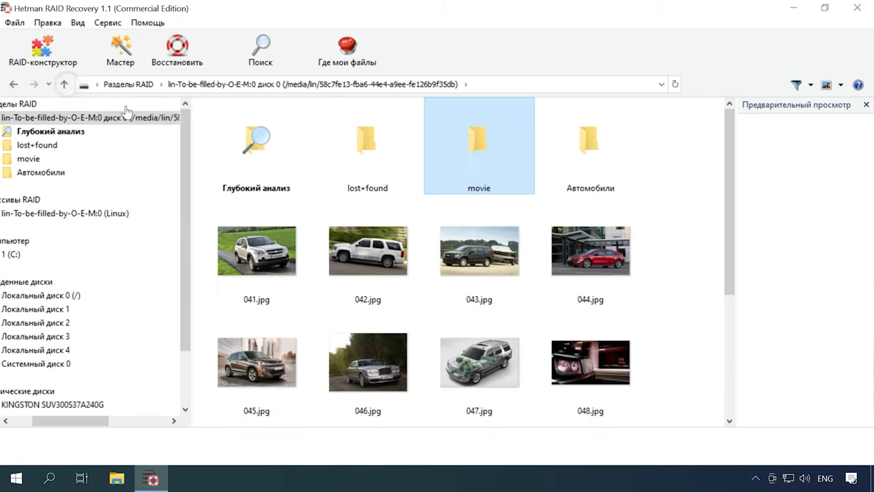
# Recover images 041.jpg through 048.jpg to the hard disk in C:\Восстановленные файлы, keeping the folder structure
pyautogui.click(703, 281)
pyautogui.moveTo(547, 241); pyautogui.dragTo(241, 361)
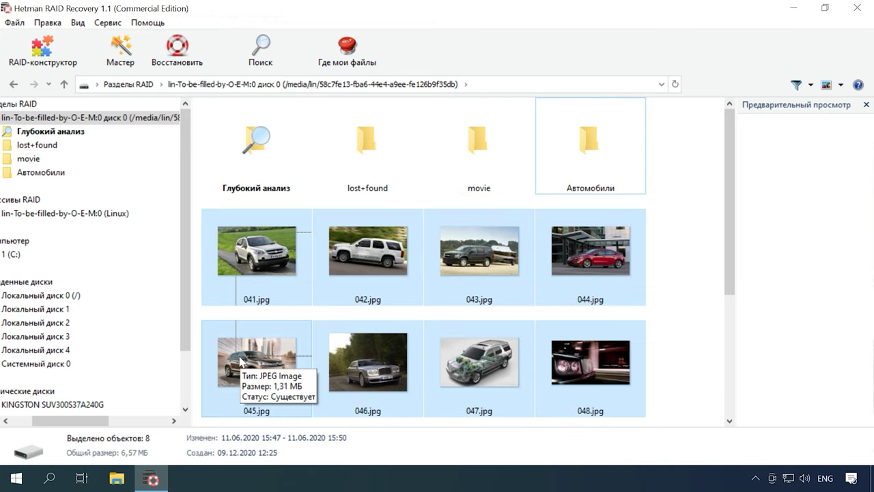
pyautogui.click(181, 64)
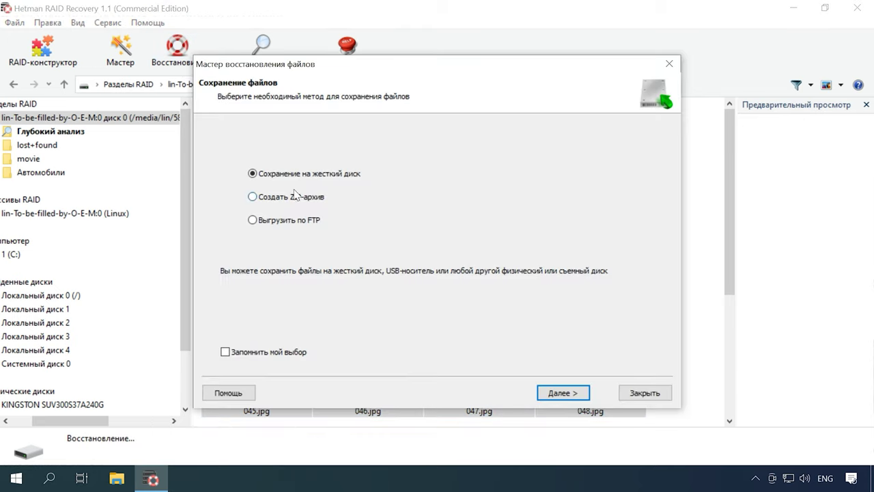
pyautogui.click(560, 401)
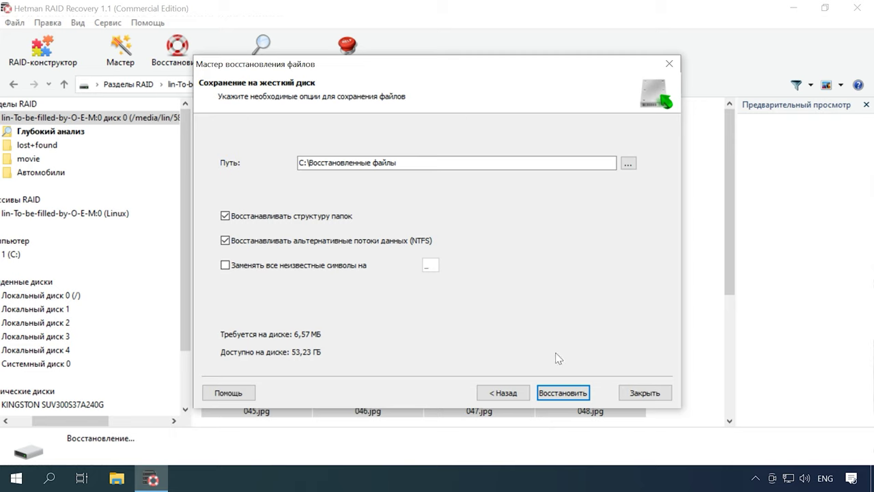
pyautogui.click(561, 393)
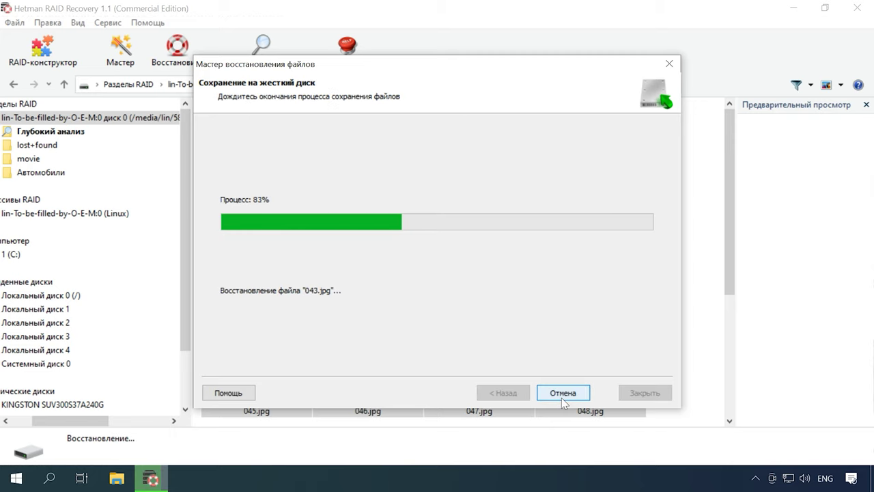
pyautogui.click(562, 396)
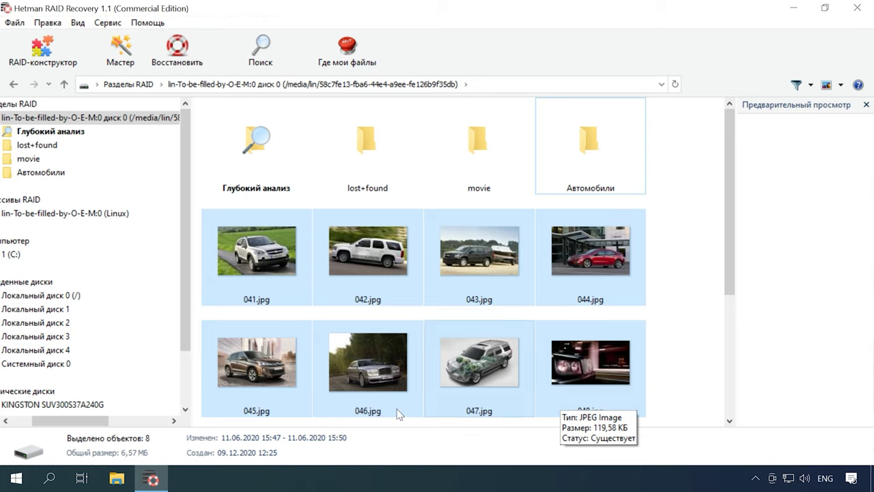
# Switch to File Explorer and open the Восстановленные файлы folder on drive C: to check the recovered files
pyautogui.click(115, 479)
pyautogui.doubleClick(211, 130)
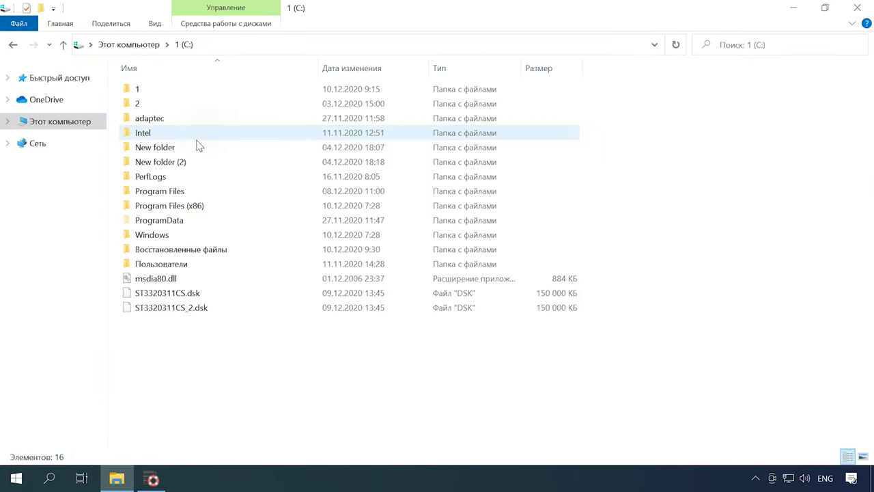
pyautogui.doubleClick(167, 248)
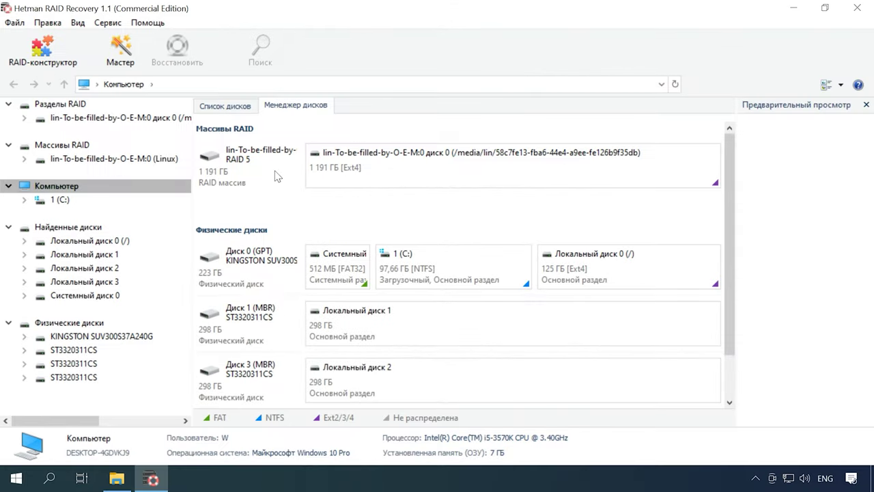
# Back in Hetman RAID Recovery, review the RAID 5 array's RAID properties, including its empty member disks, and close them without changes
pyautogui.click(269, 171)
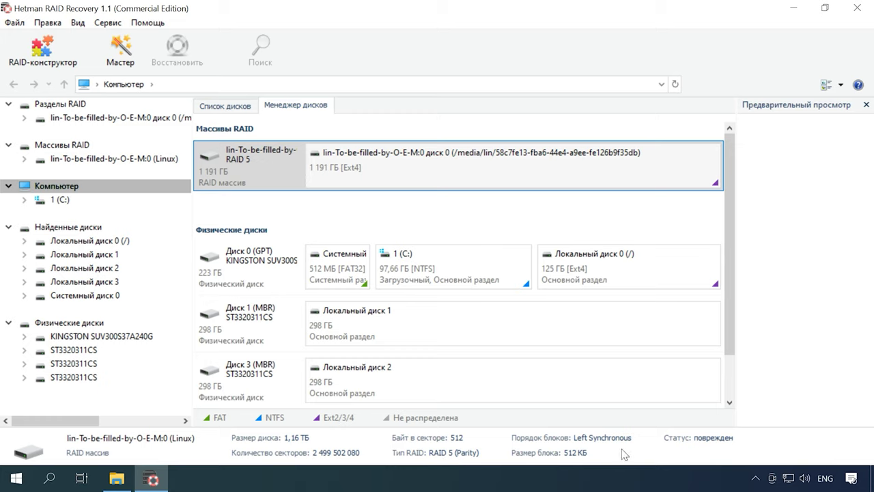
pyautogui.rightClick(292, 183)
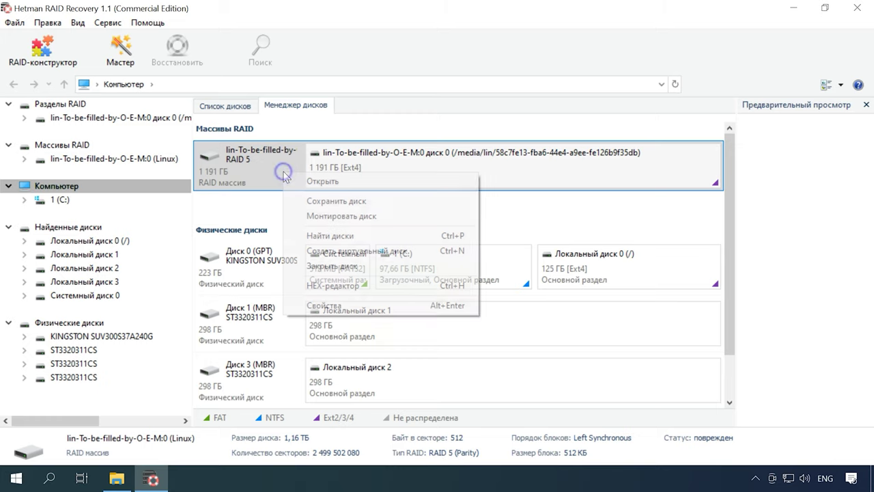
pyautogui.click(339, 307)
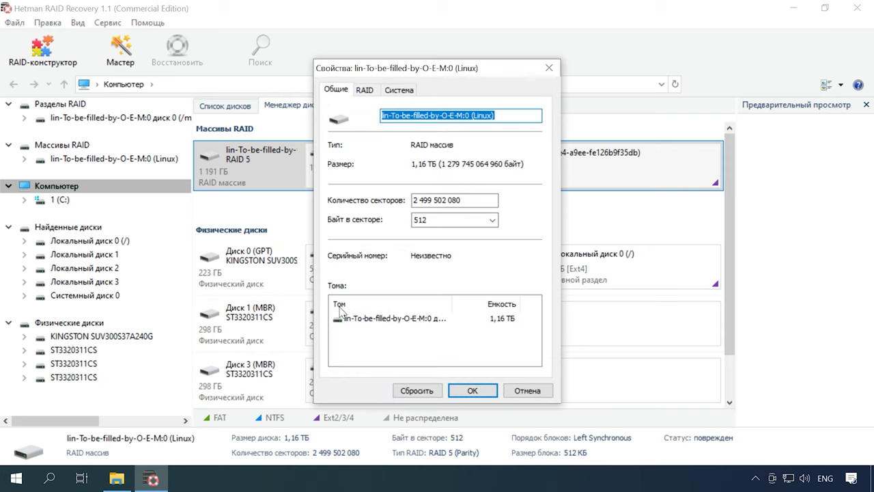
pyautogui.click(366, 91)
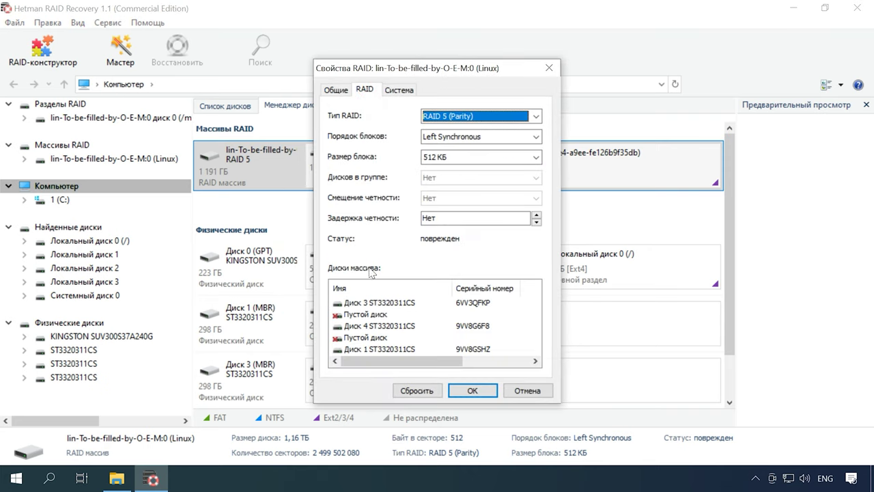
pyautogui.click(380, 314)
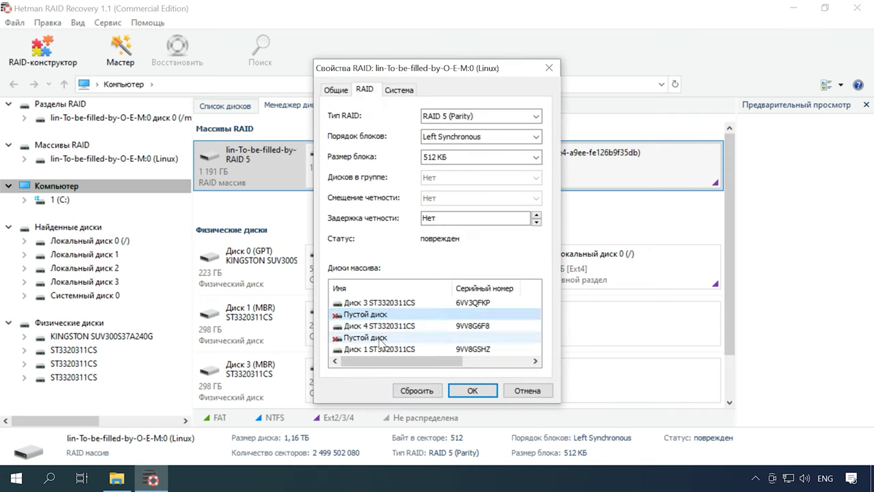
pyautogui.click(381, 339)
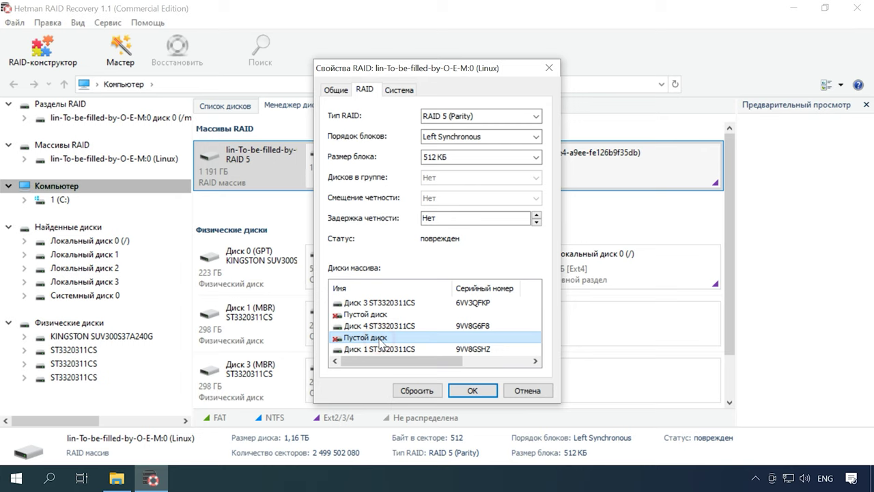
pyautogui.click(525, 390)
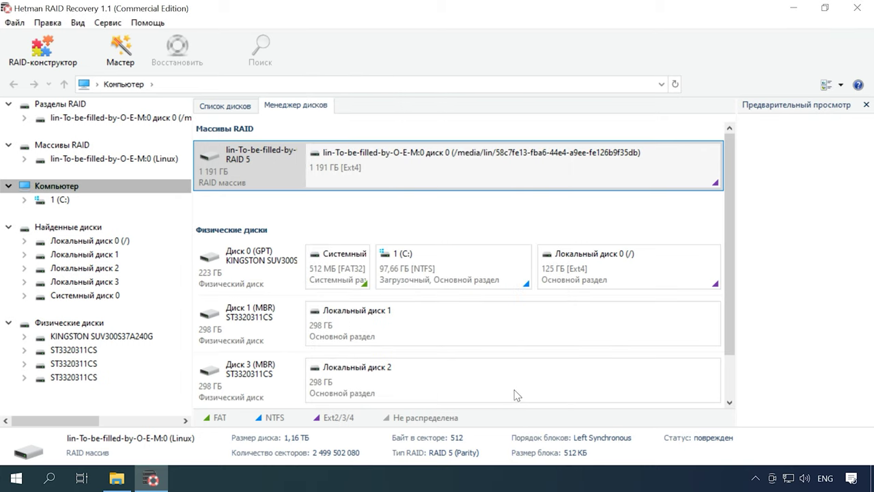
# Try a quick scan of the degraded RAID 5 array's Ext4 partition to find its files
pyautogui.click(500, 166)
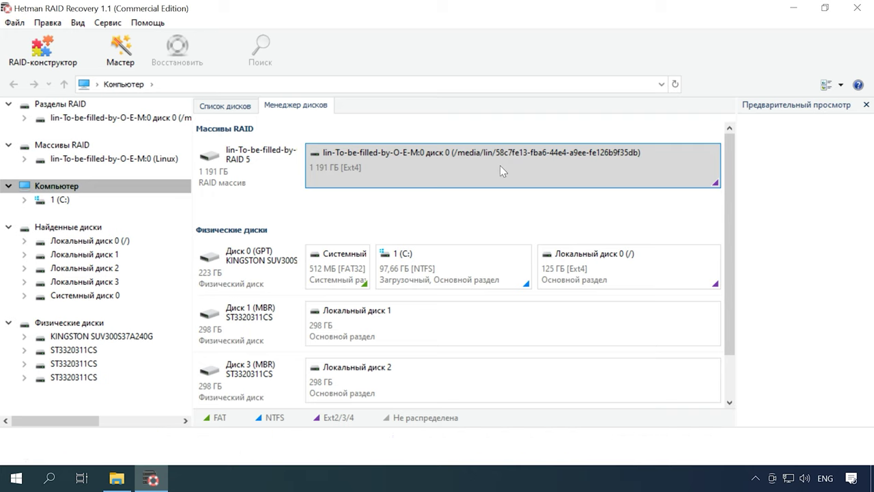
pyautogui.rightClick(500, 165)
pyautogui.click(533, 176)
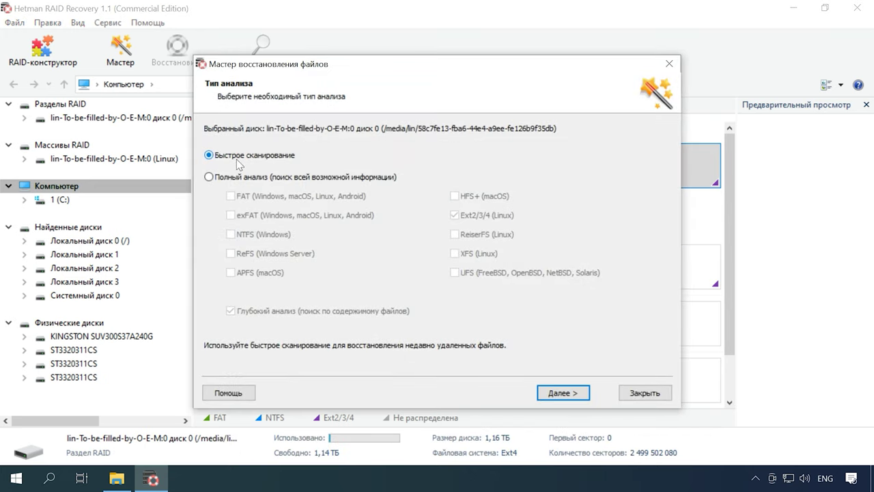
pyautogui.click(564, 393)
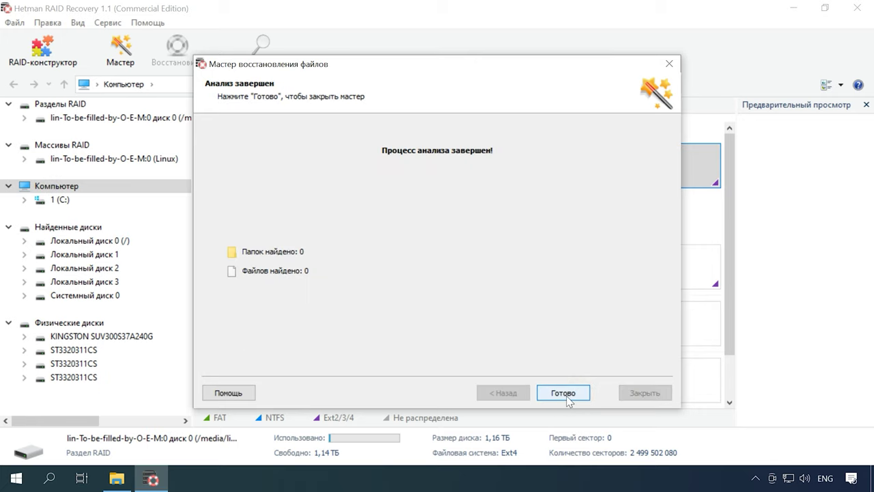
pyautogui.click(564, 394)
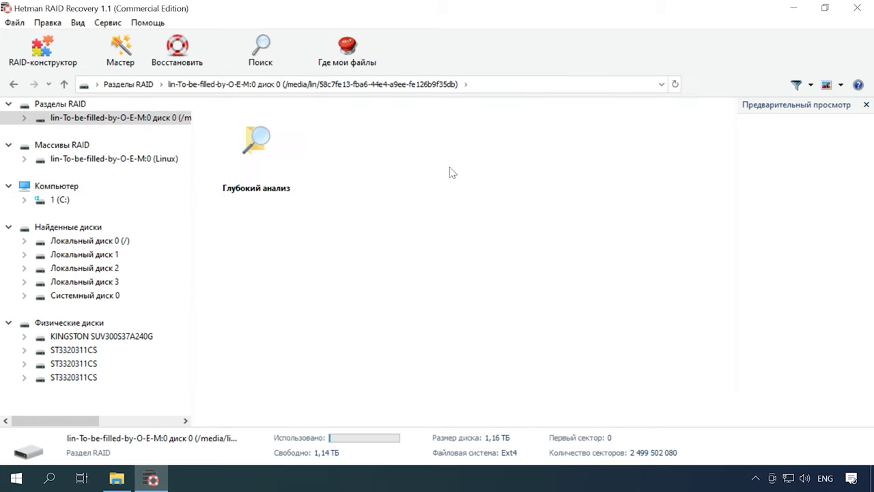
# Reanalyze the RAID 5 Ext4 partition with a full analysis (Полный анализ) for Ext2/3/4, including deep analysis by file content
pyautogui.click(65, 84)
pyautogui.click(270, 180)
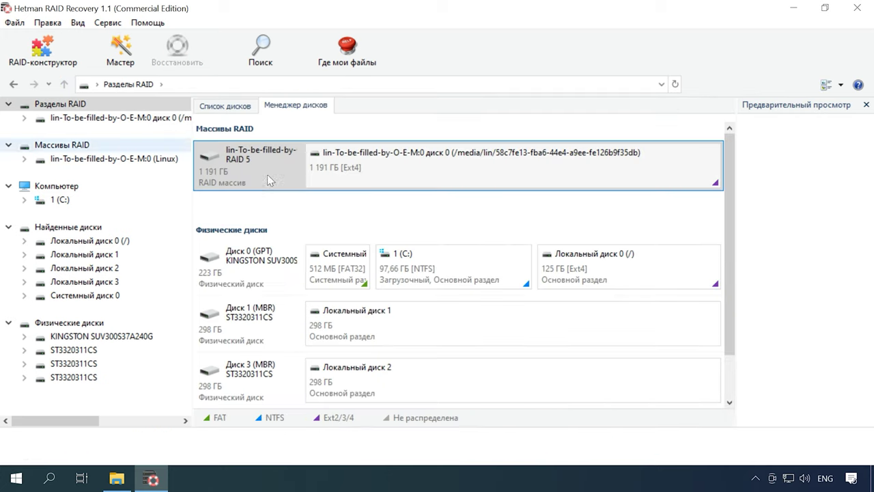
pyautogui.click(383, 189)
pyautogui.rightClick(427, 177)
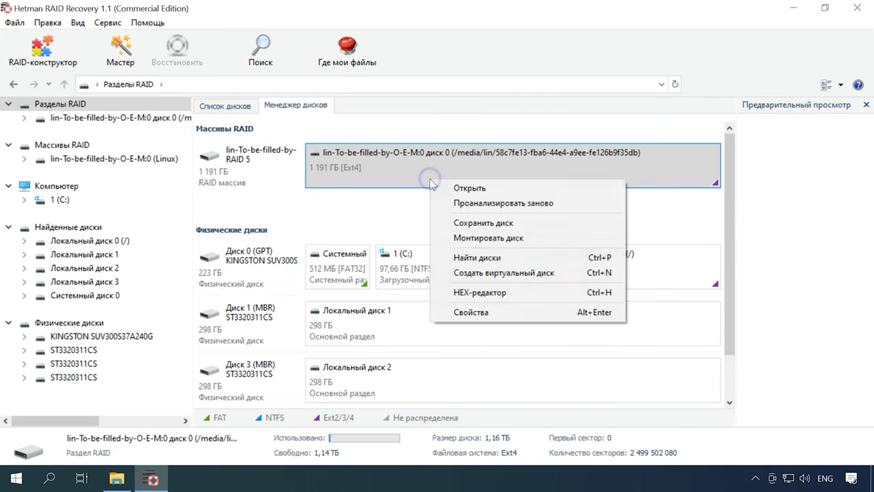
pyautogui.click(503, 205)
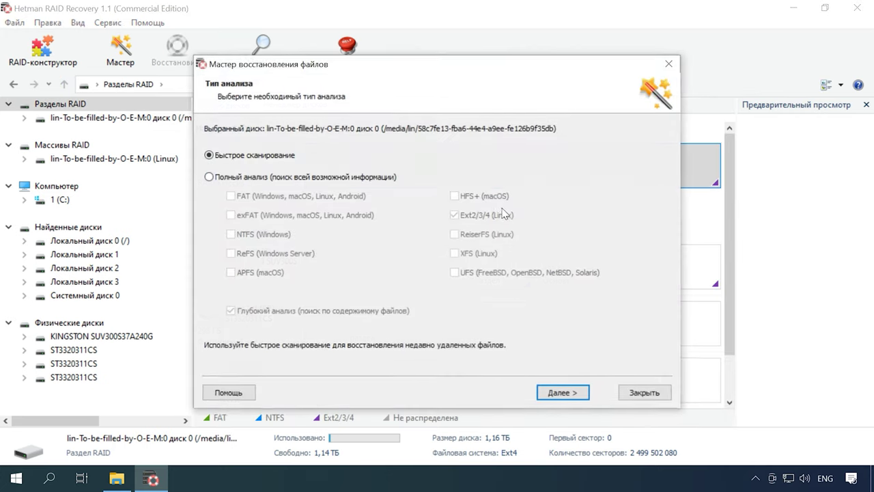
pyautogui.click(304, 178)
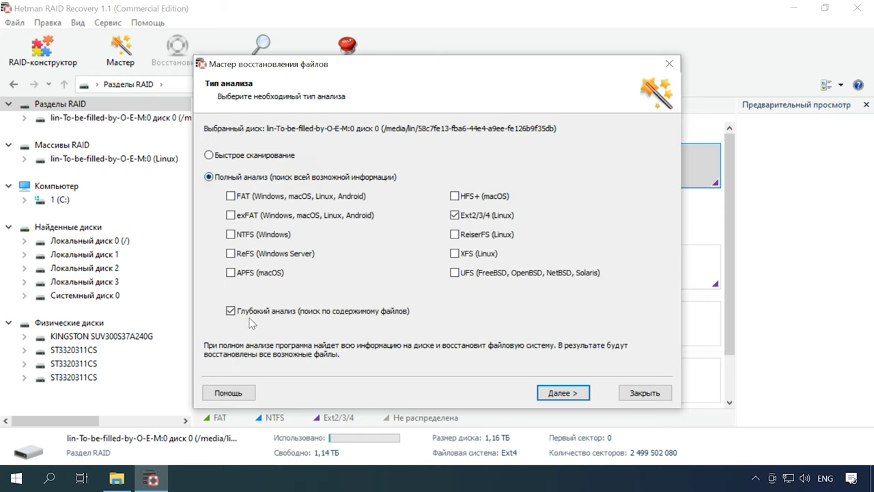
pyautogui.click(560, 394)
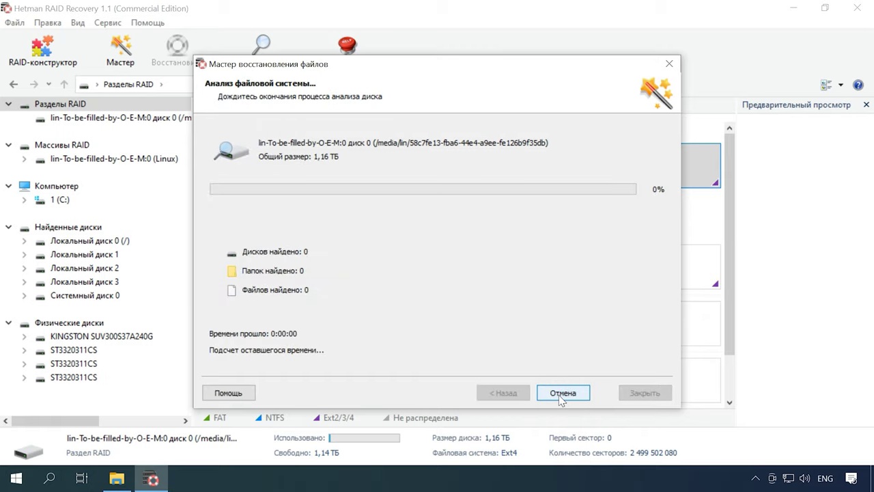
pyautogui.click(562, 399)
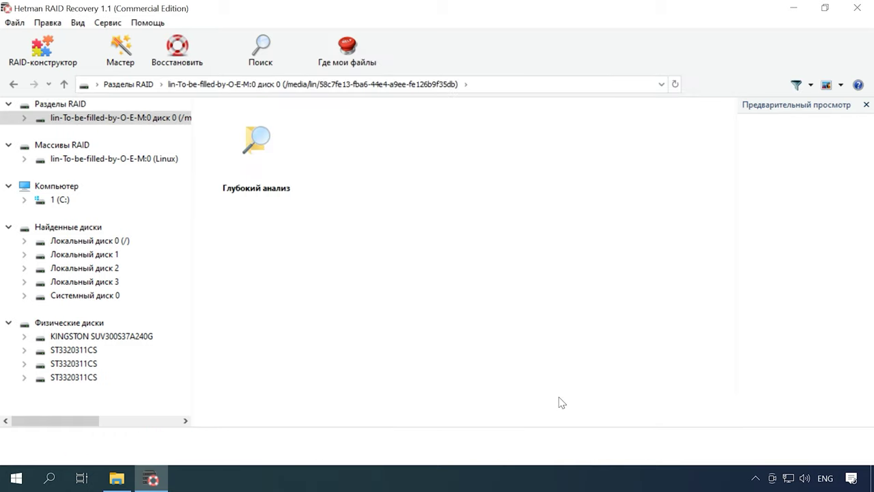
# Open the Глубокий анализ results and look through the images in the JPEG Image (.jpg) folder
pyautogui.doubleClick(272, 180)
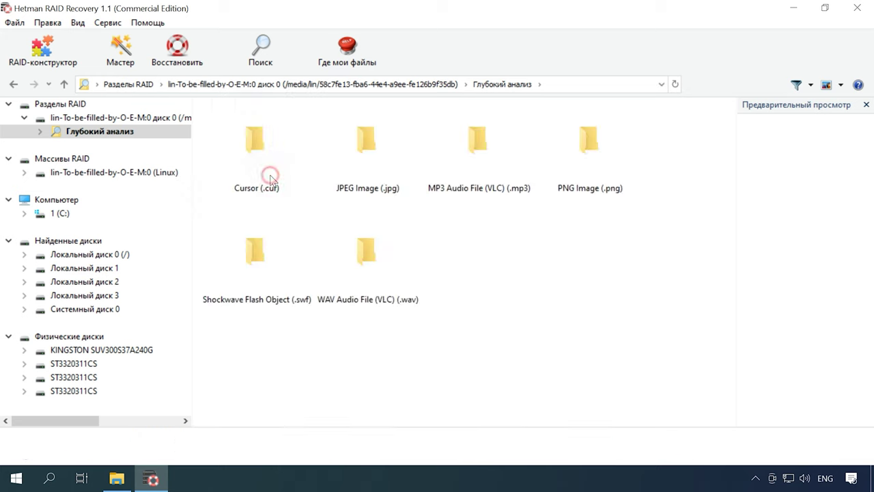
pyautogui.doubleClick(373, 184)
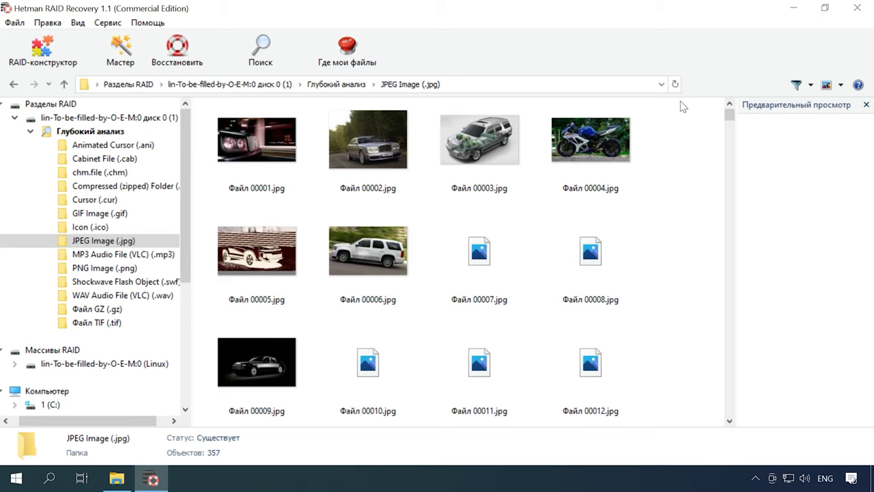
pyautogui.scroll(-10, 687, 167)
pyautogui.scroll(-10, 659, 231)
pyautogui.scroll(-8, 659, 231)
pyautogui.press('Home')
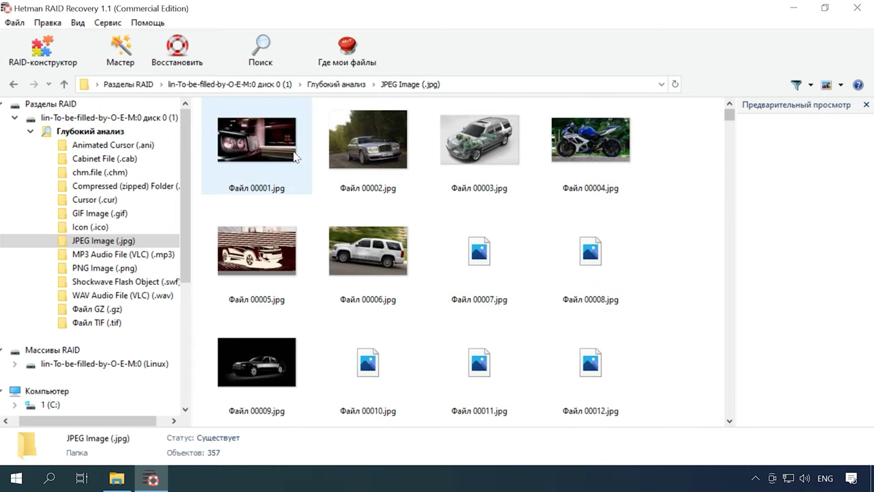
# Select JPEG images from the deep analysis results and set up their recovery to the hard disk in C:\1\
pyautogui.moveTo(698, 151); pyautogui.dragTo(179, 70)
pyautogui.click(182, 66)
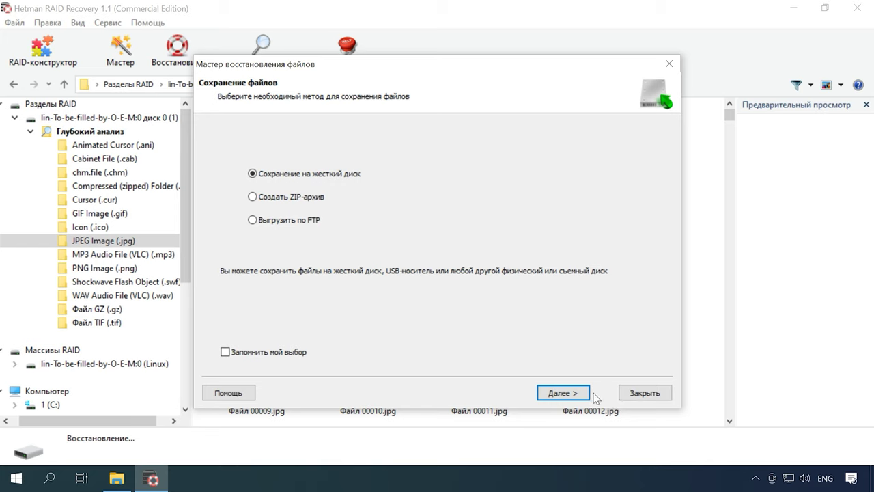
pyautogui.click(586, 395)
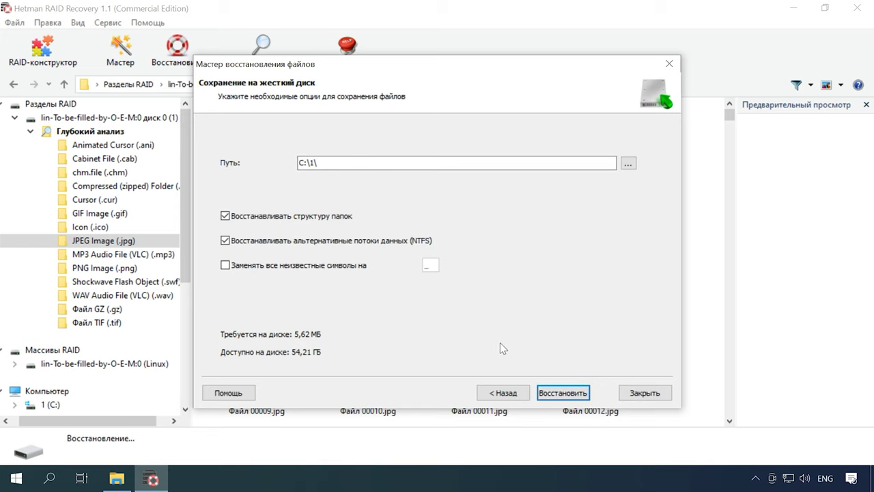